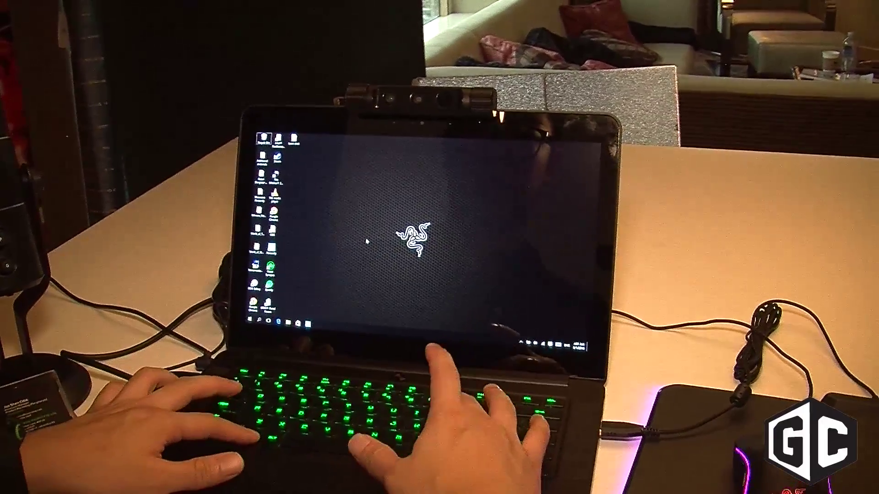
Step: Lock and re-sign into the laptop, then give the open-palm gesture the Launch Dota2 macro
{"action": "key", "text": "super+l"}
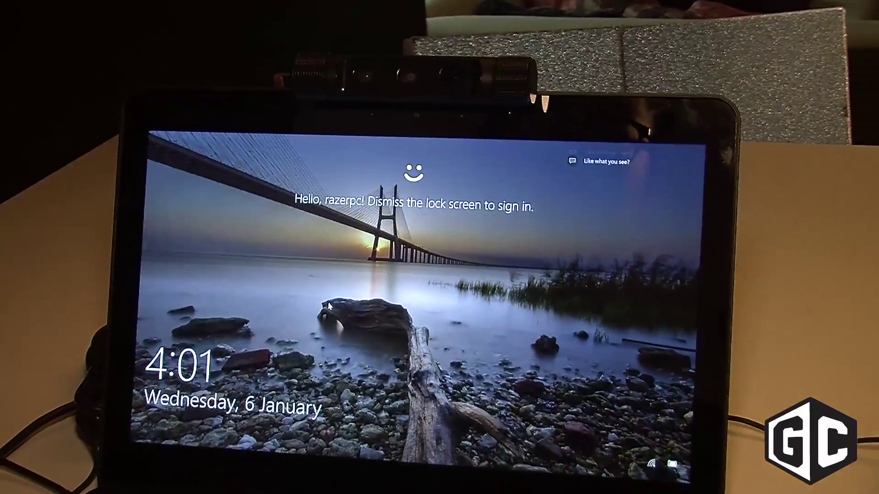
{"action": "key", "text": "space"}
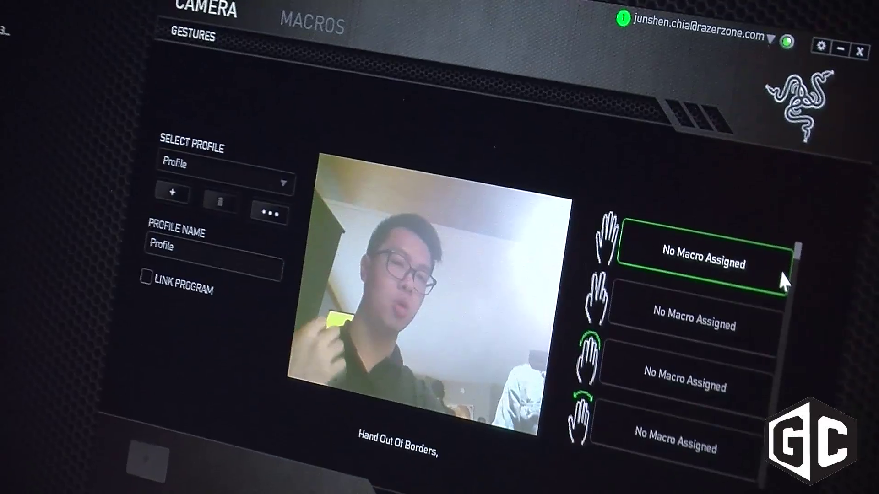
{"action": "left_click", "coordinate": [812, 236]}
{"action": "left_click", "coordinate": [616, 137]}
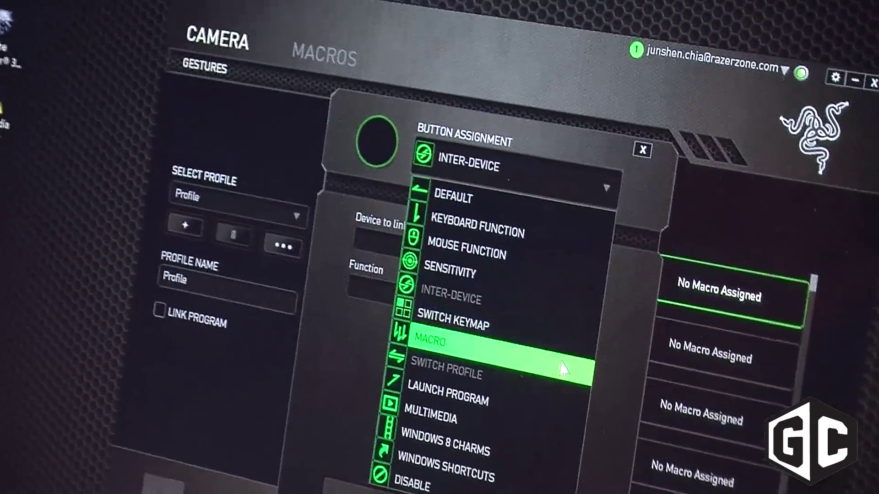
{"action": "left_click", "coordinate": [481, 323]}
{"action": "left_click", "coordinate": [525, 352]}
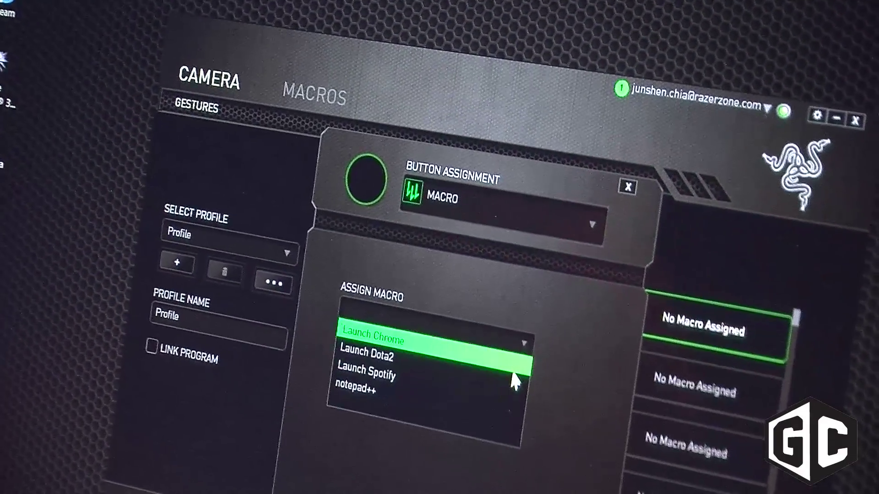
{"action": "left_click", "coordinate": [512, 357]}
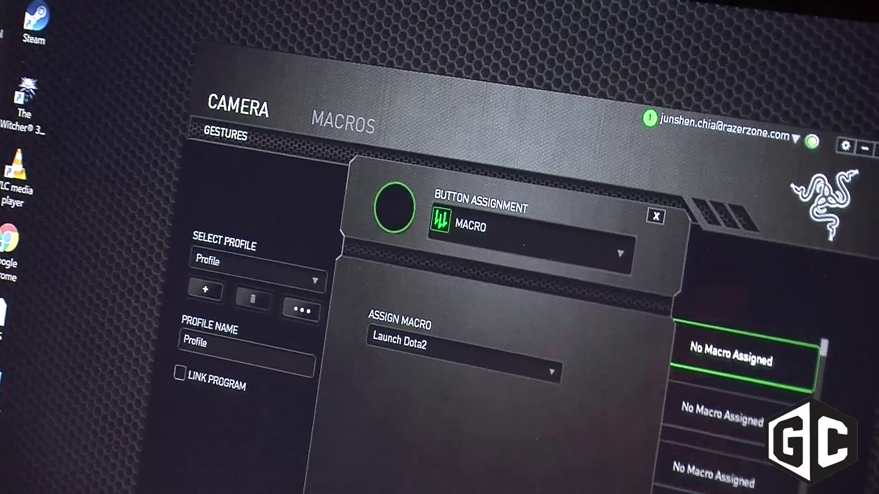
{"action": "left_click", "coordinate": [638, 206]}
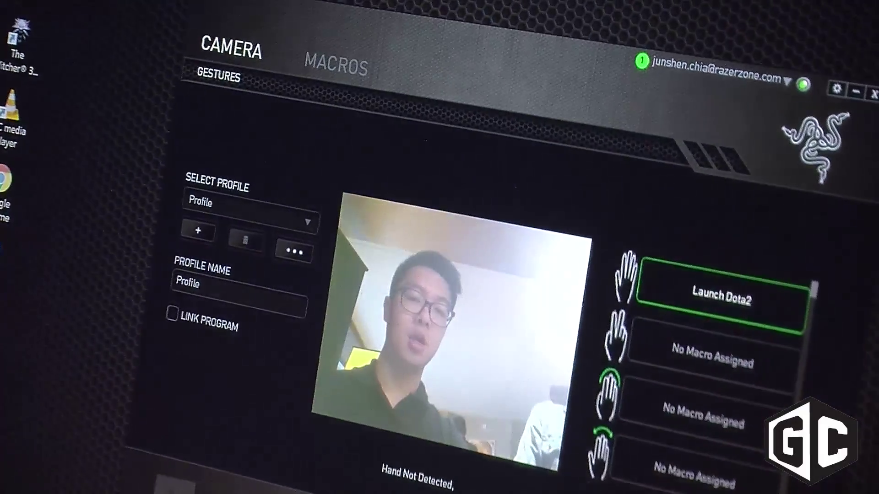